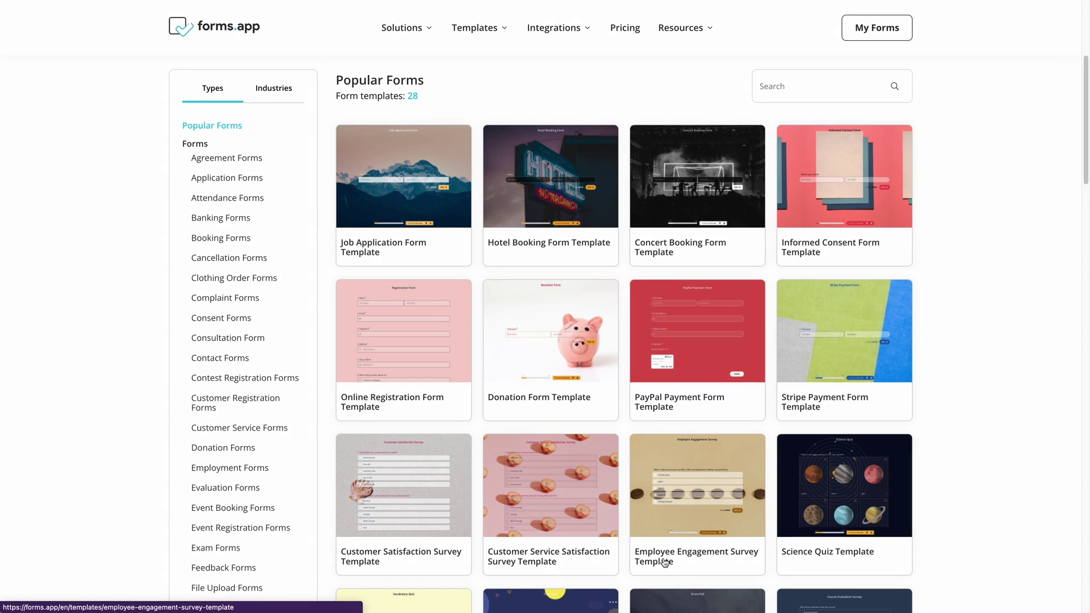
scroll(660, 556, down, 3)
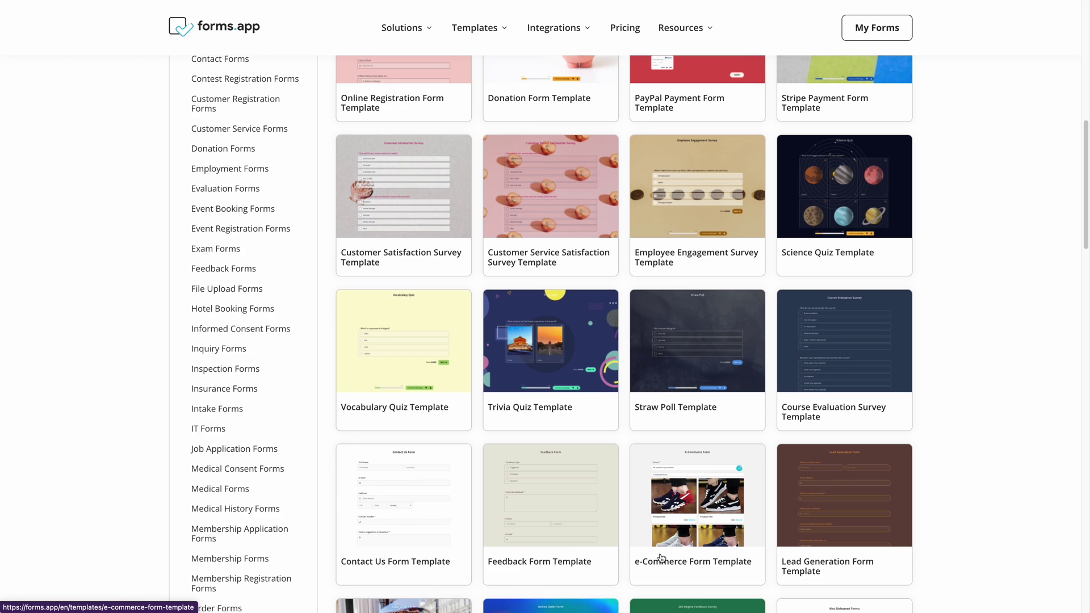
scroll(660, 555, down, 5)
scroll(656, 556, down, 1)
scroll(657, 557, up, 10)
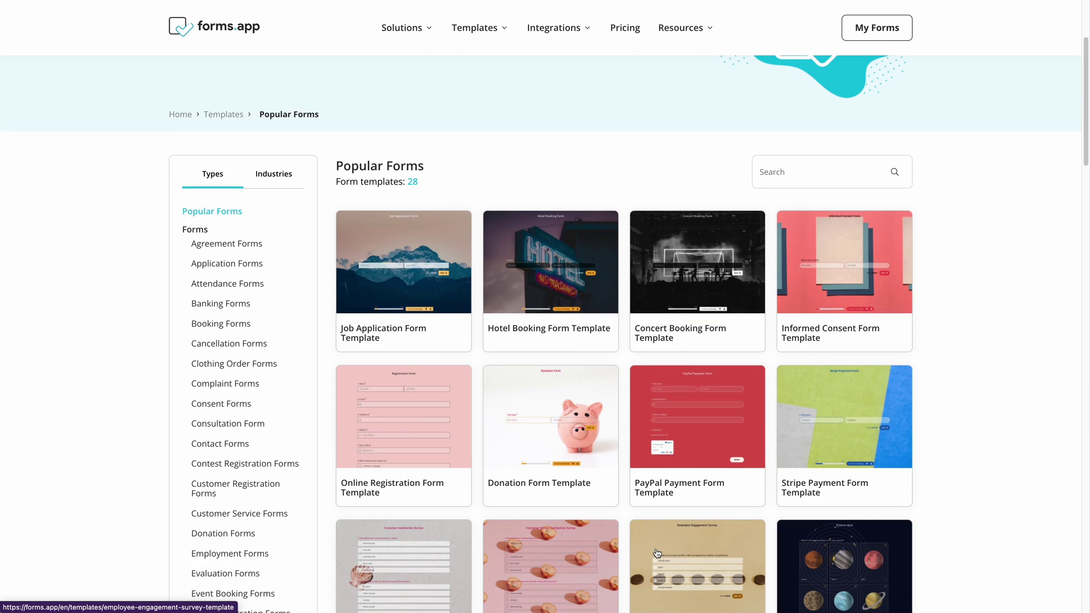
Open the Job Application Form template and start a new form from it
click(418, 307)
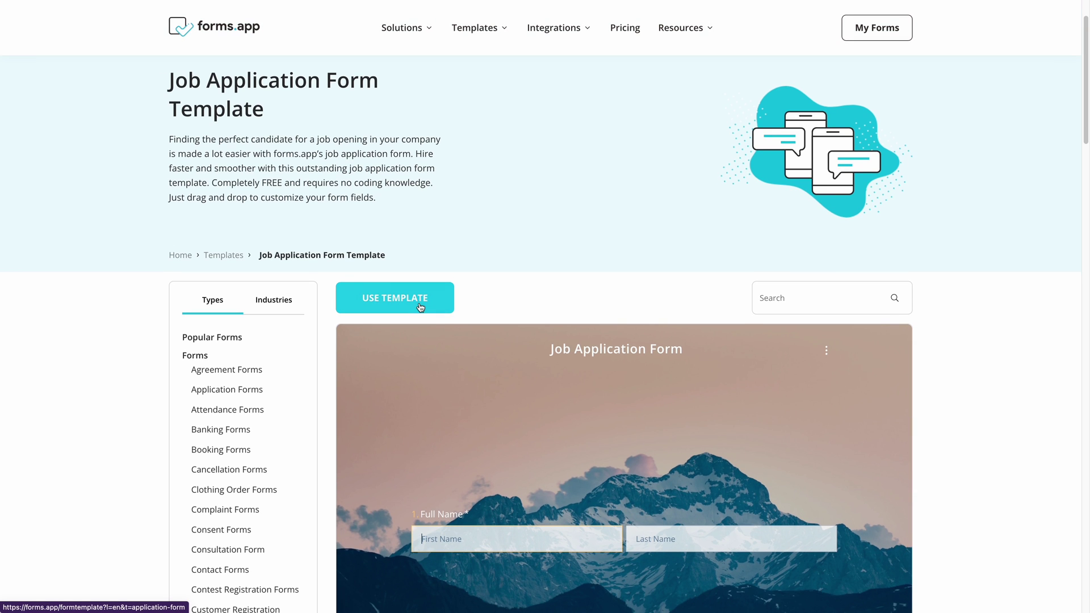
click(419, 307)
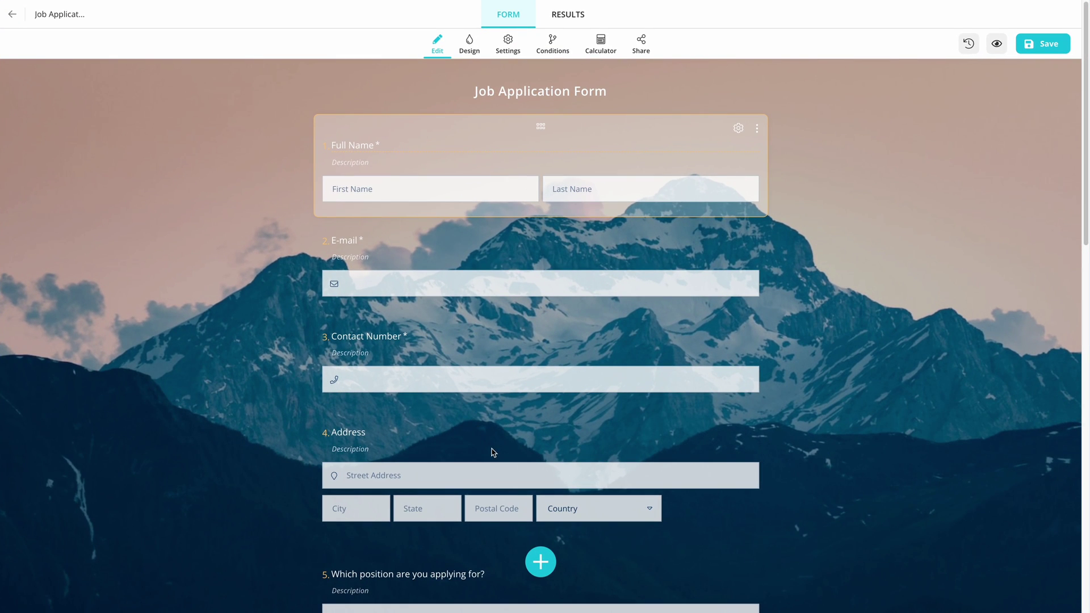
Add an Explanation block and paste in the Requirements heading with its five bullets
click(534, 556)
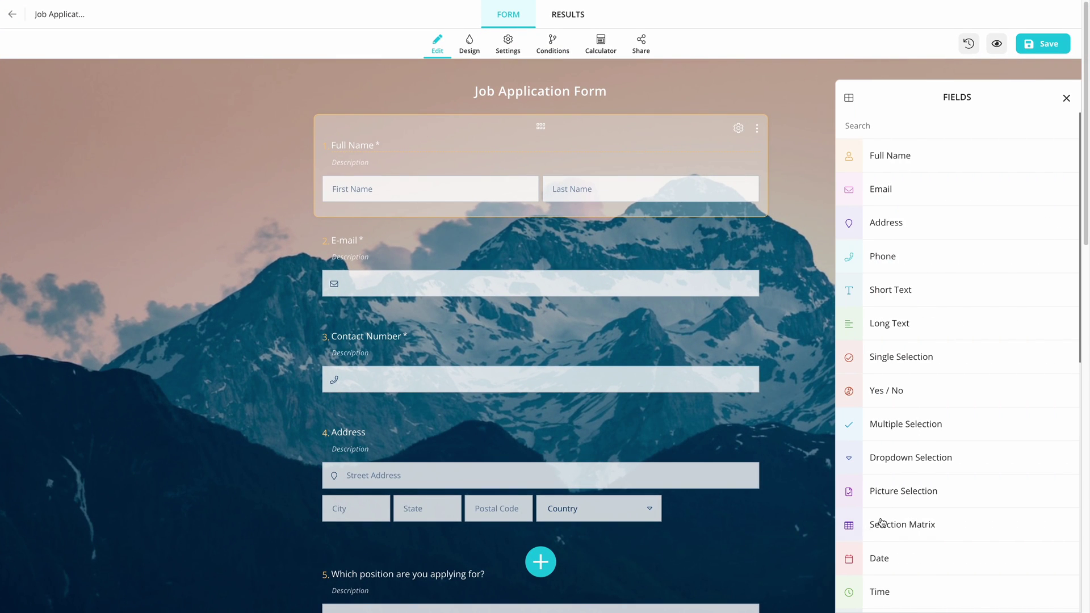
scroll(884, 522, down, 5)
scroll(888, 519, down, 1)
scroll(887, 519, down, 2)
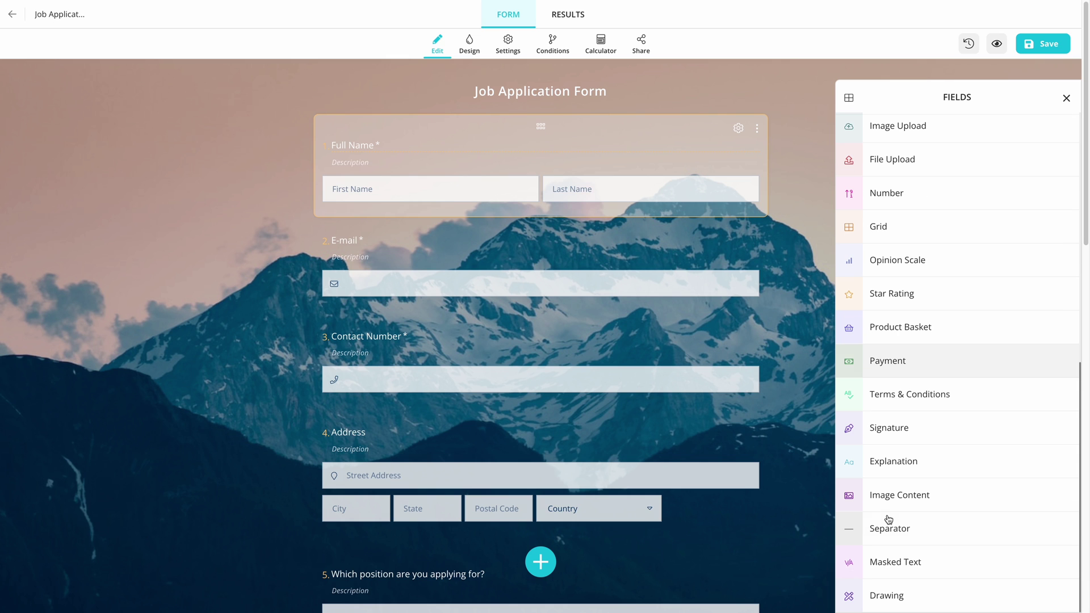
click(879, 484)
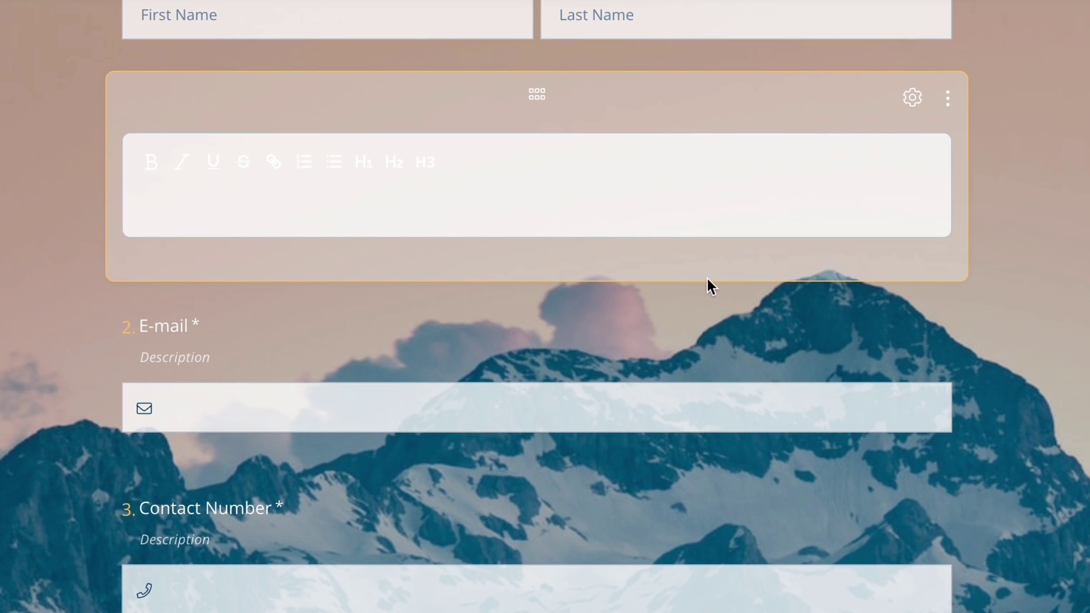
click(647, 209)
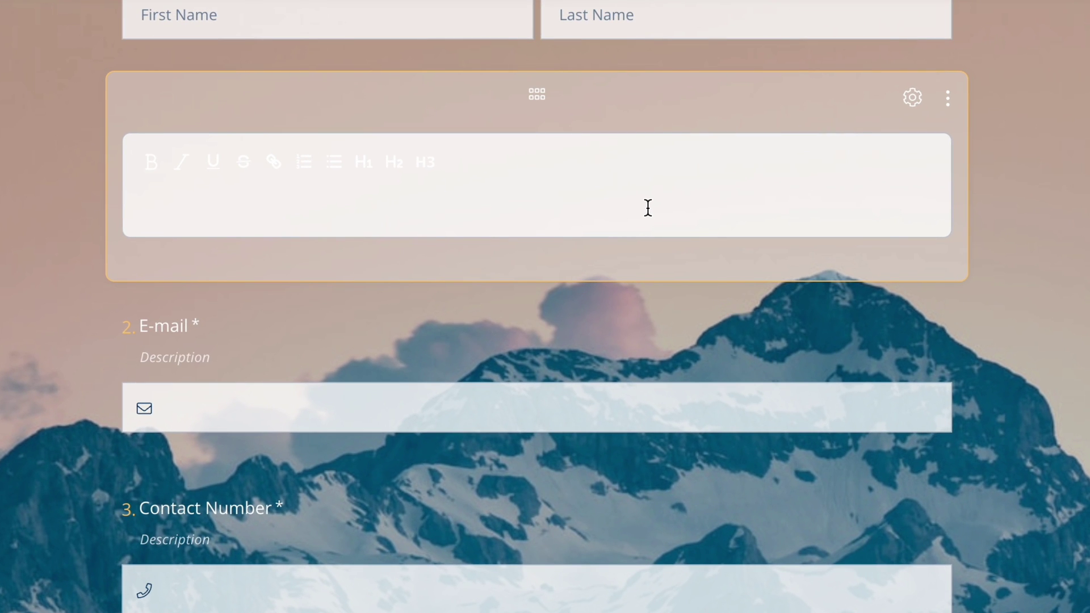
text(Requirements  A bachelor's degree in computer science, software engineering, or another related field. 5 to 7 years of software engineering or software development experience, preferably in a related field. Hands-on programming experience using relevant languages. Experience using relevant tool suites. Excellent coding skills.)
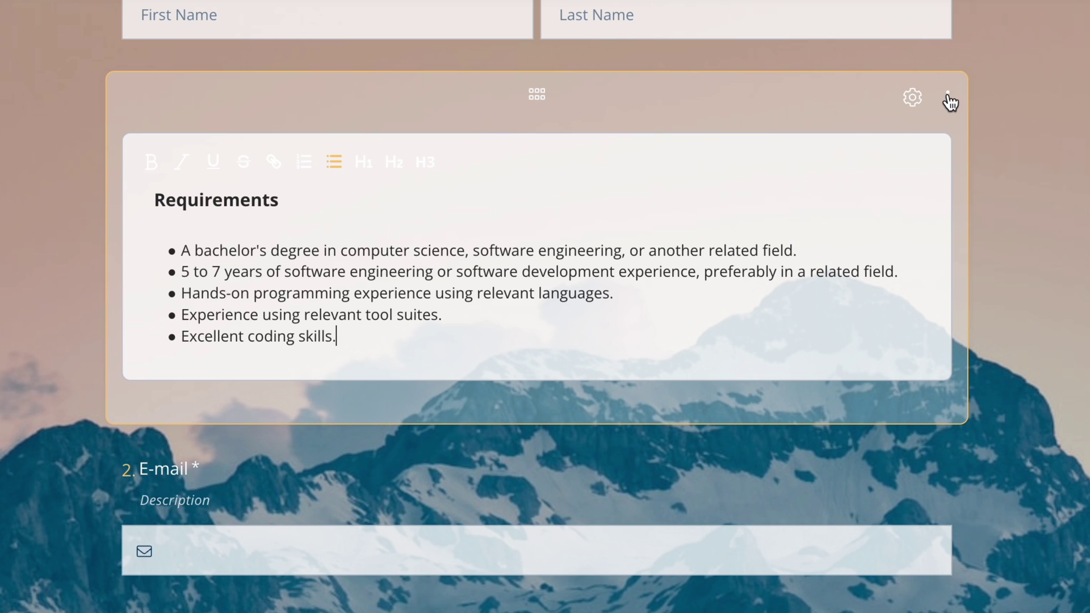
Move the Requirements block up above the Full Name field
click(948, 98)
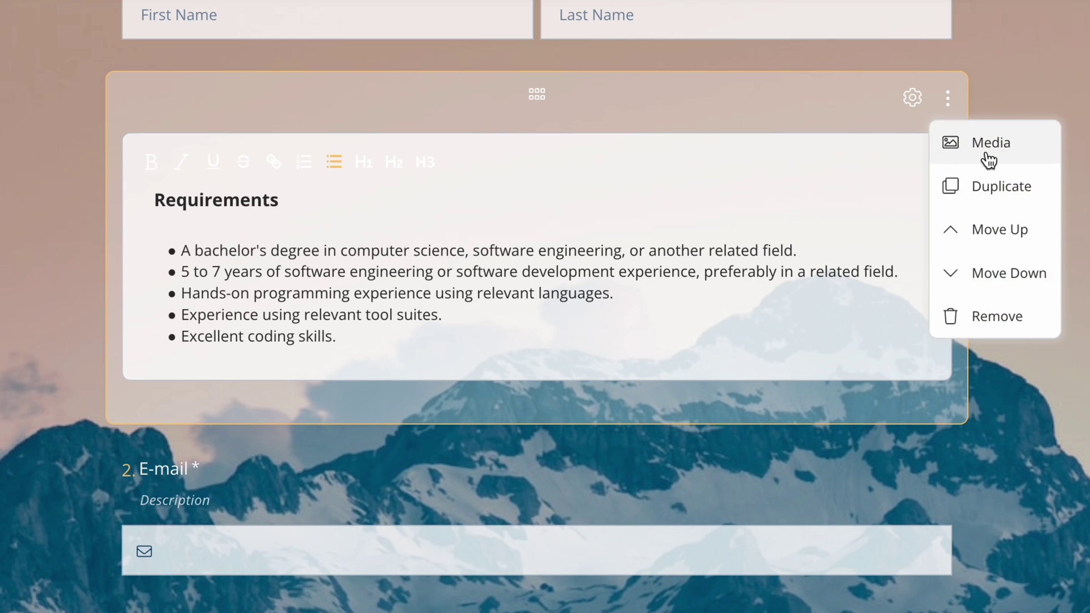
click(1006, 220)
click(1008, 219)
scroll(1009, 212, down, 1)
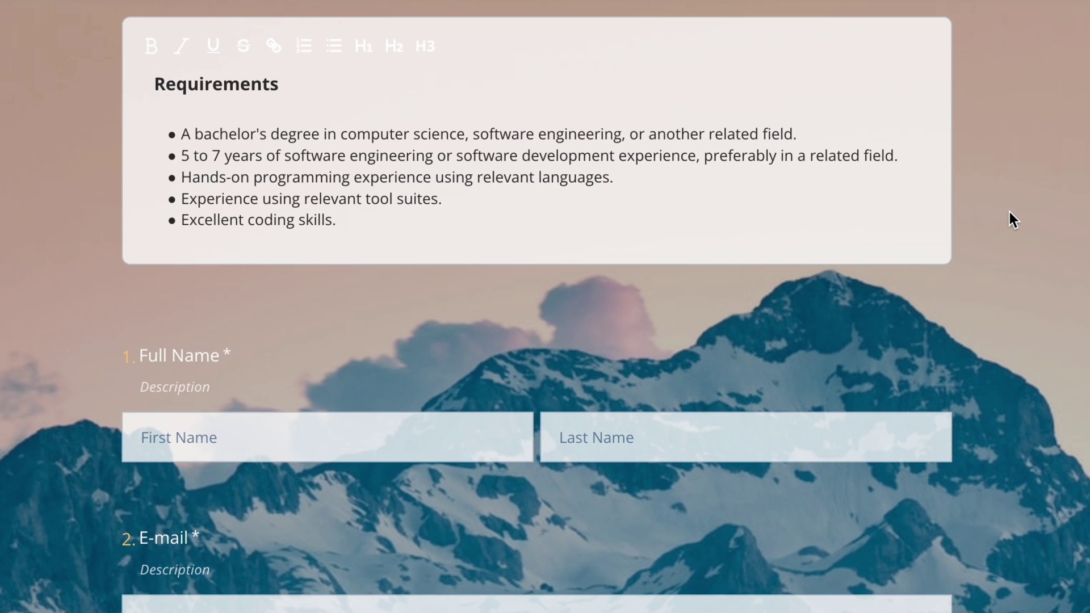
scroll(1009, 212, down, 3)
scroll(1009, 210, down, 5)
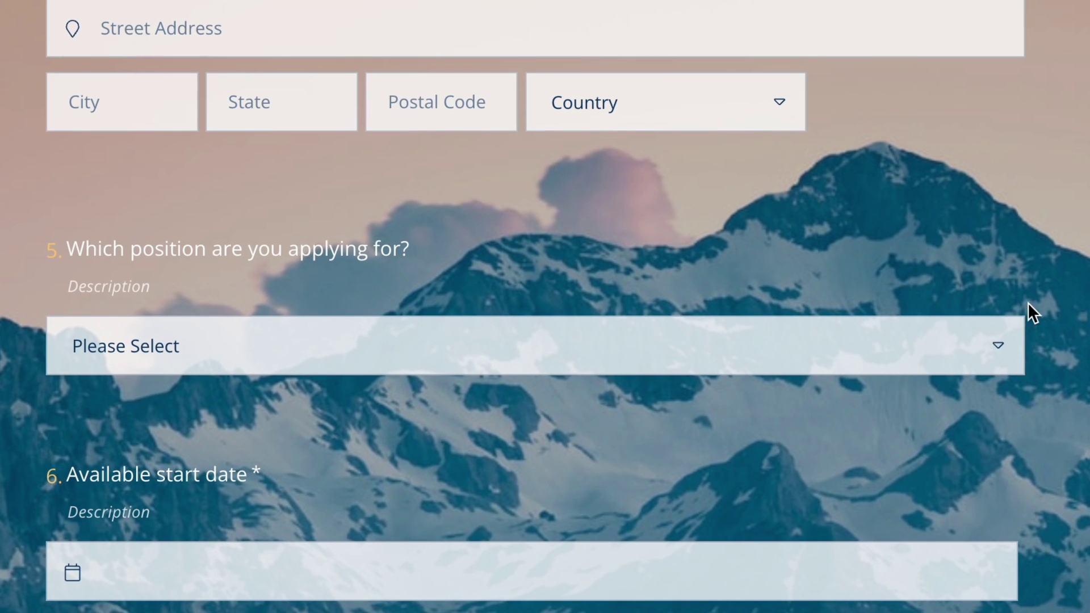
Check the position dropdown's choices, then bring up the form's Design customisation panel
click(1003, 344)
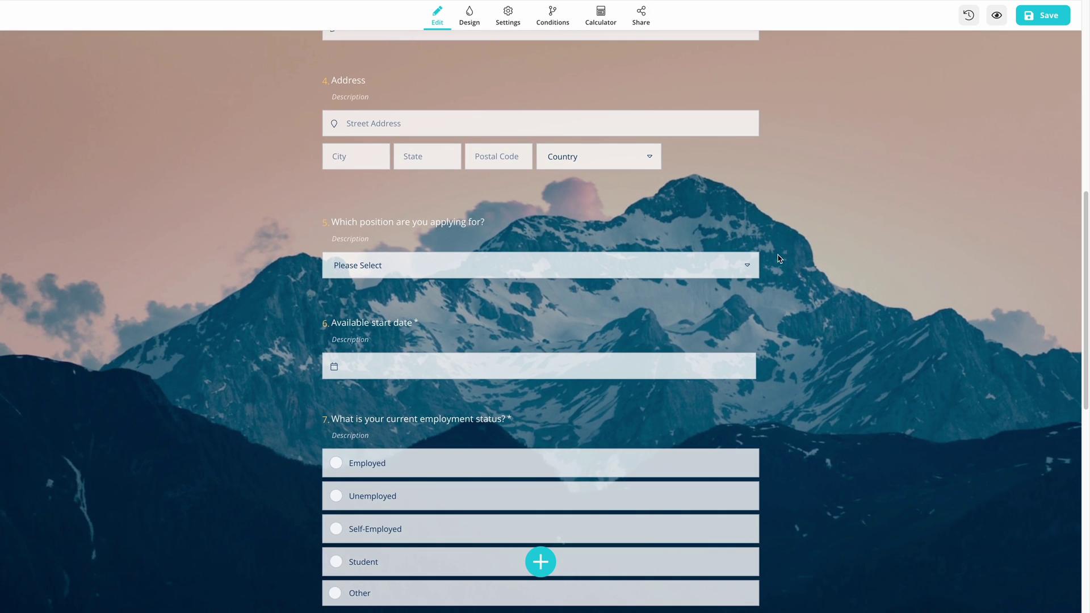
click(470, 58)
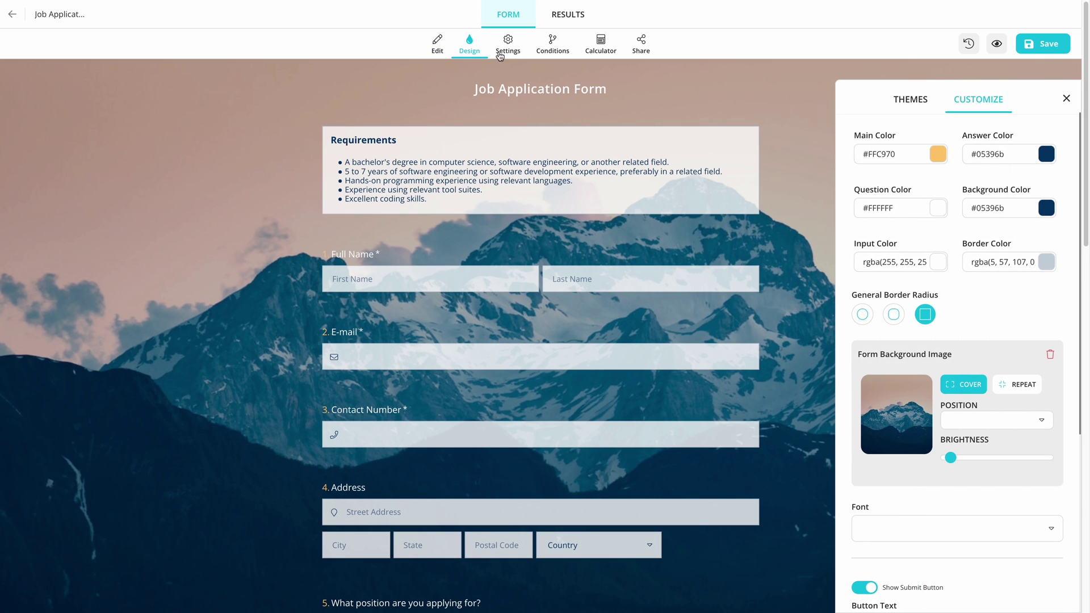
In Thank You Page Settings, enter the title and 'You will be notified shortly.' description
click(505, 54)
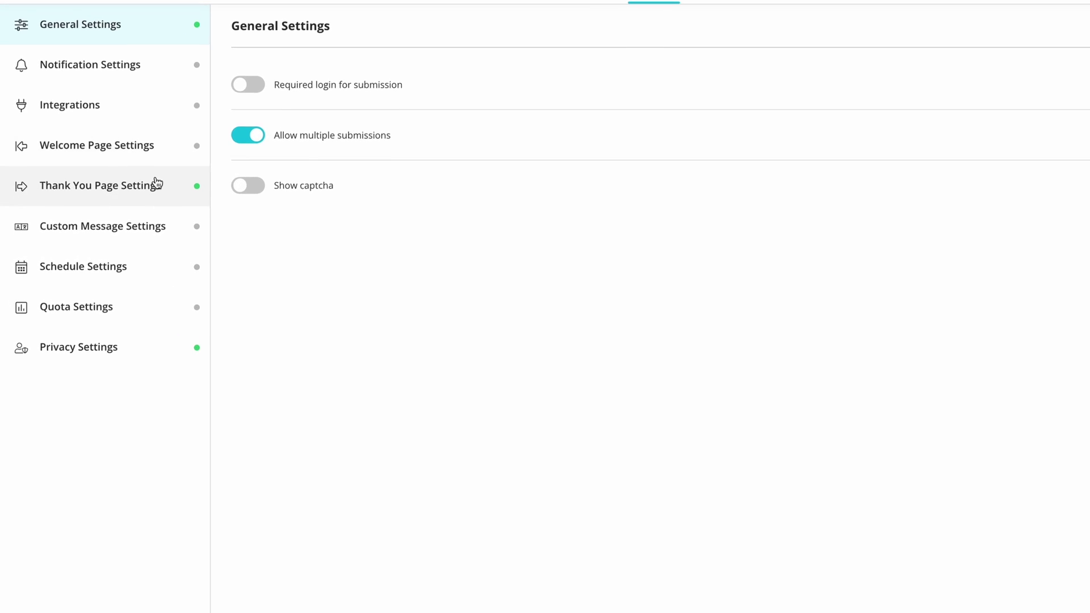
click(118, 199)
text(Than)
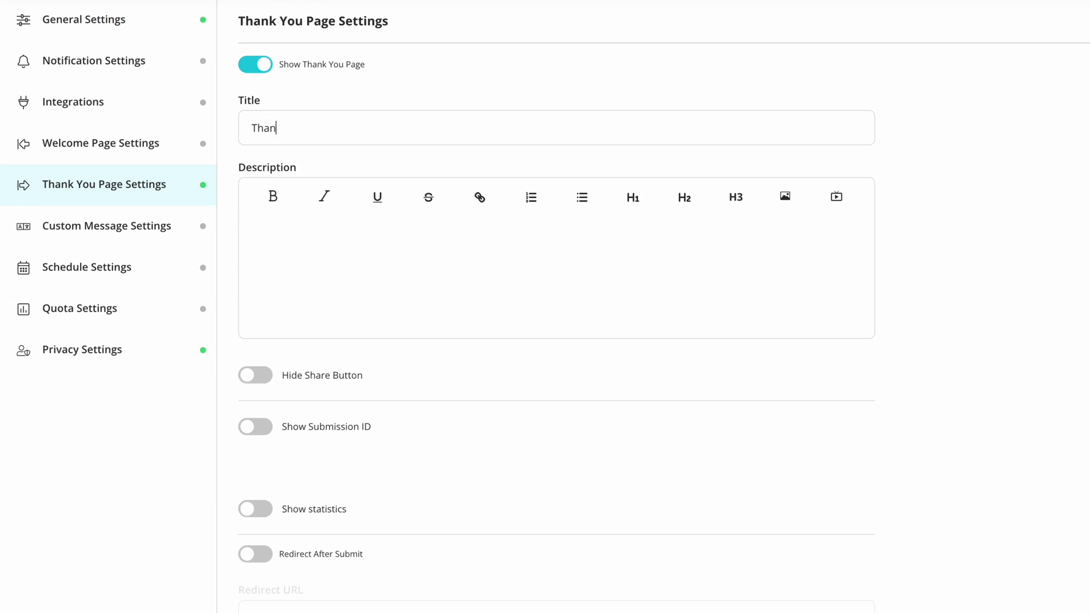
text(ks for your application.)
key(Tab)
text(You will be notified shortly.)
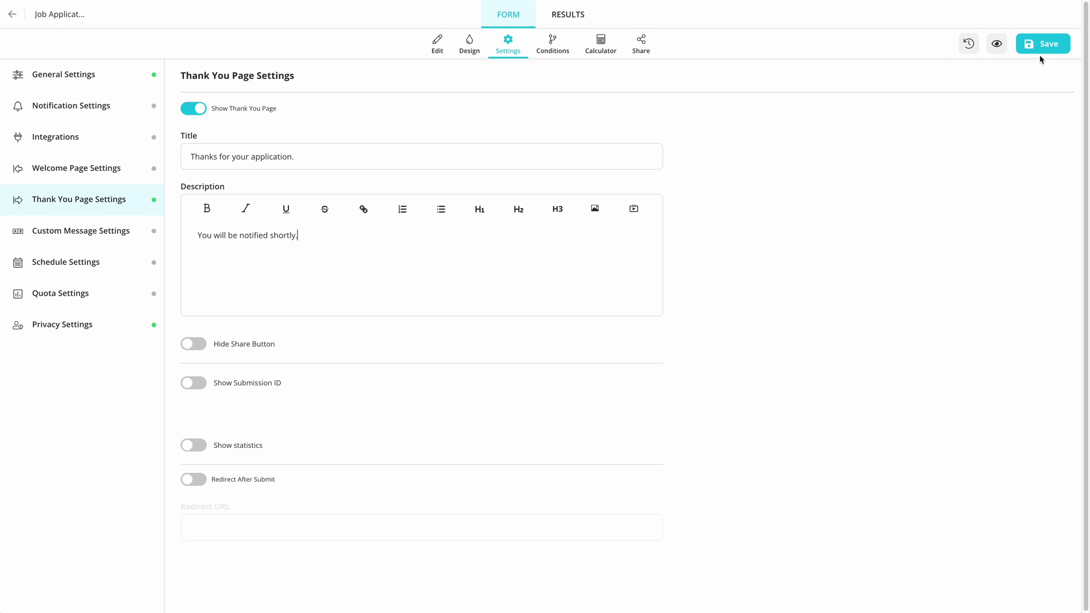
Copy the form's iframe embed code from Share, using the Mobile preview
click(647, 47)
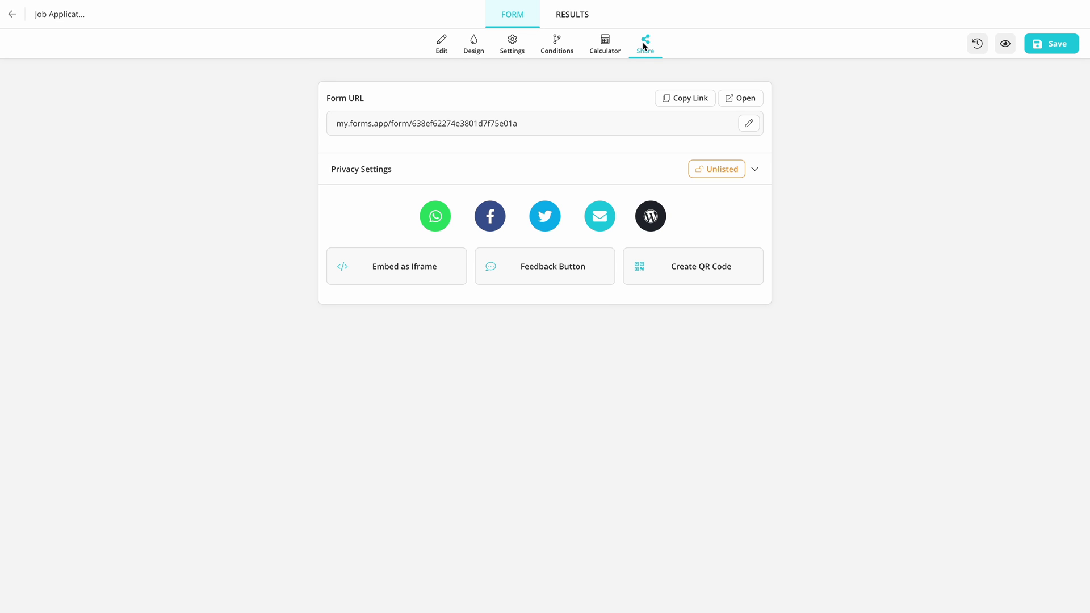
click(455, 273)
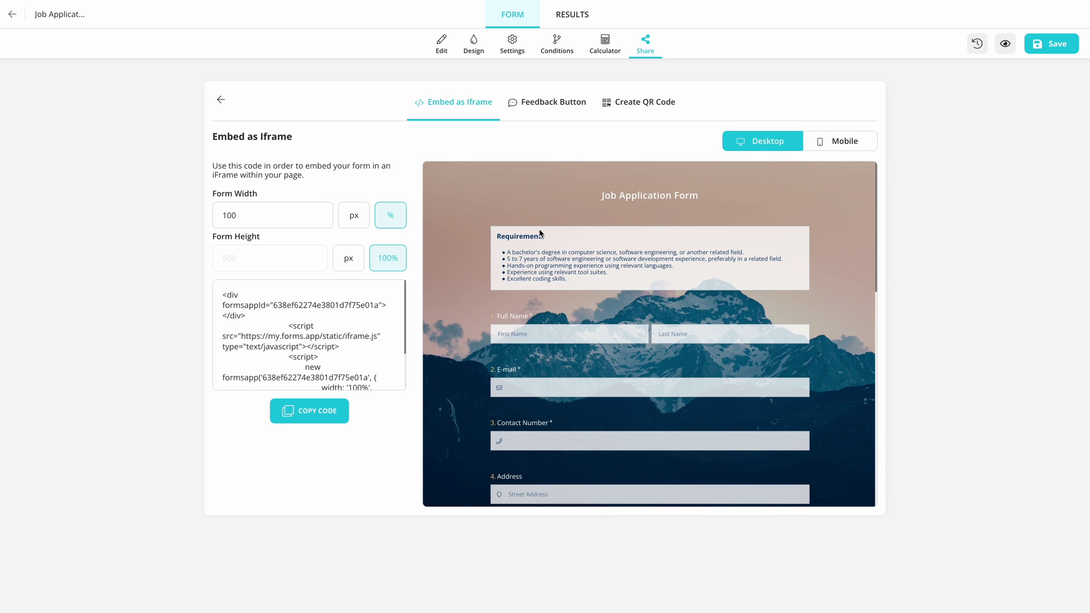
click(828, 138)
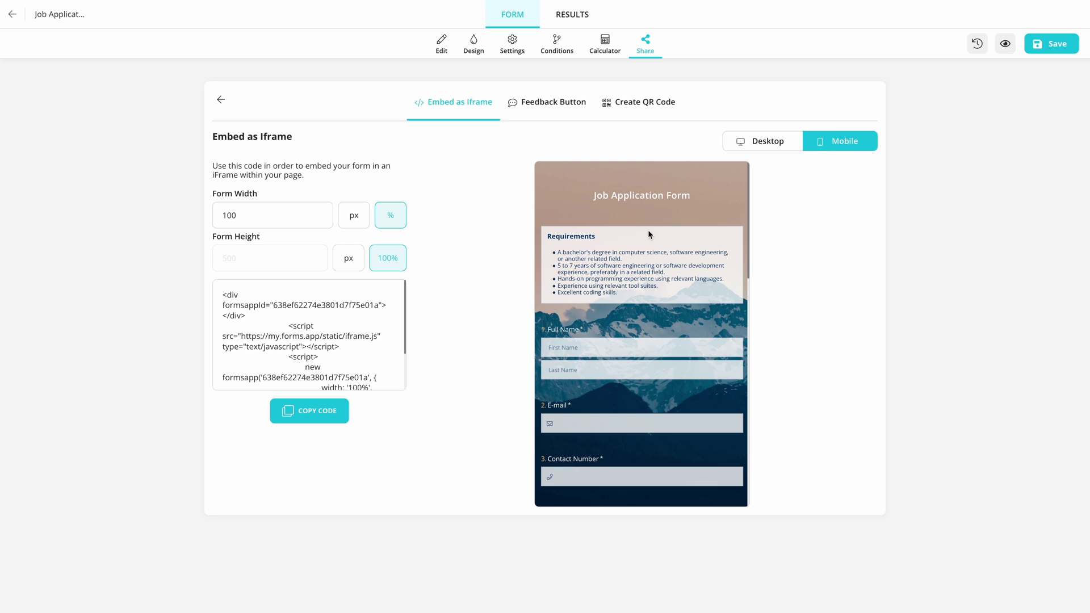
click(335, 413)
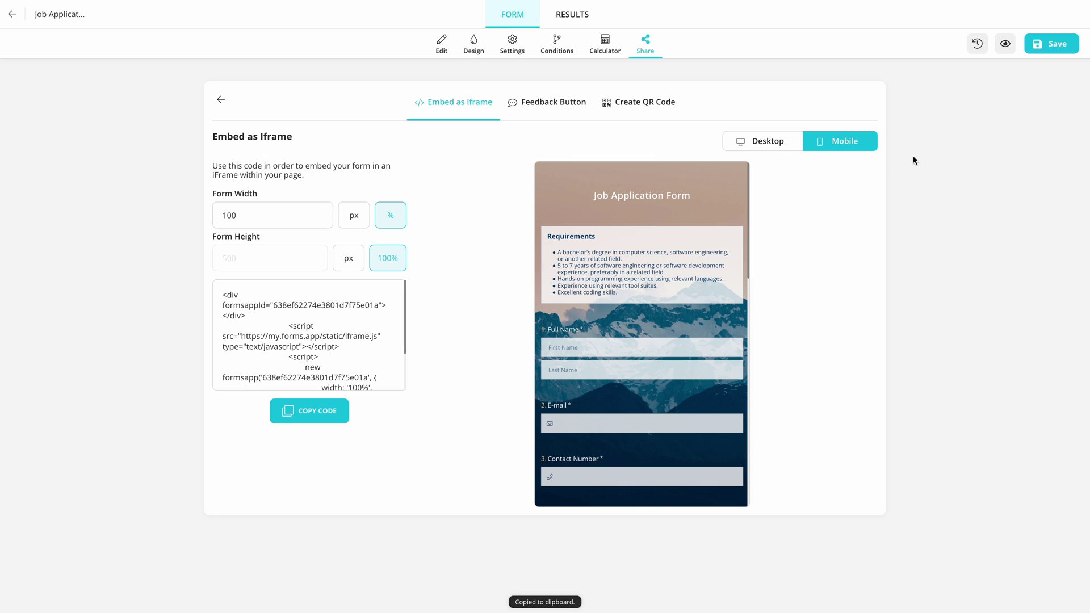
Open the published Job Application Form through its live link
click(1005, 44)
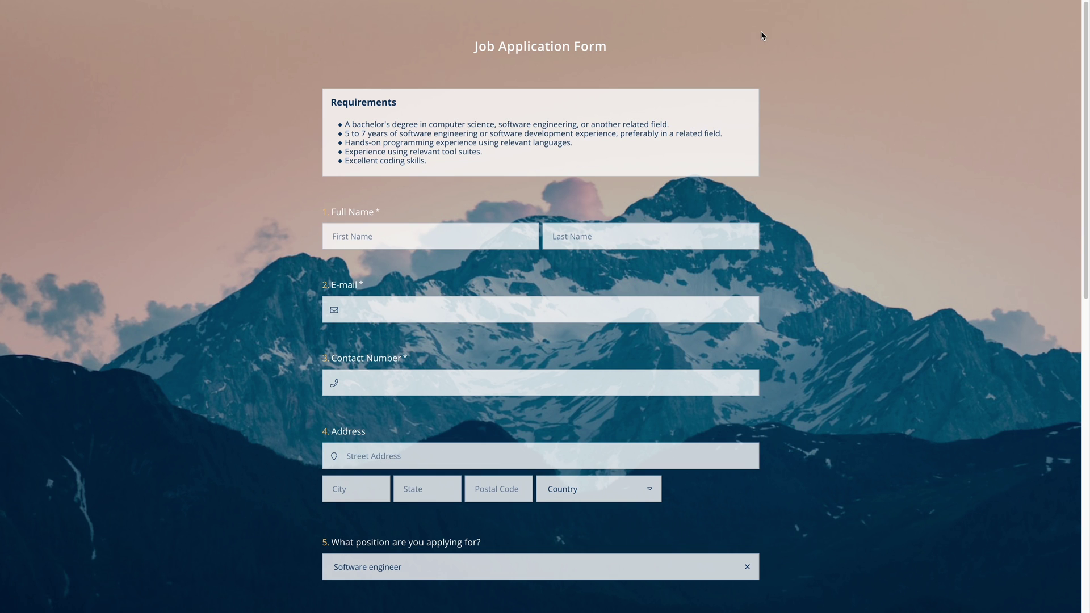